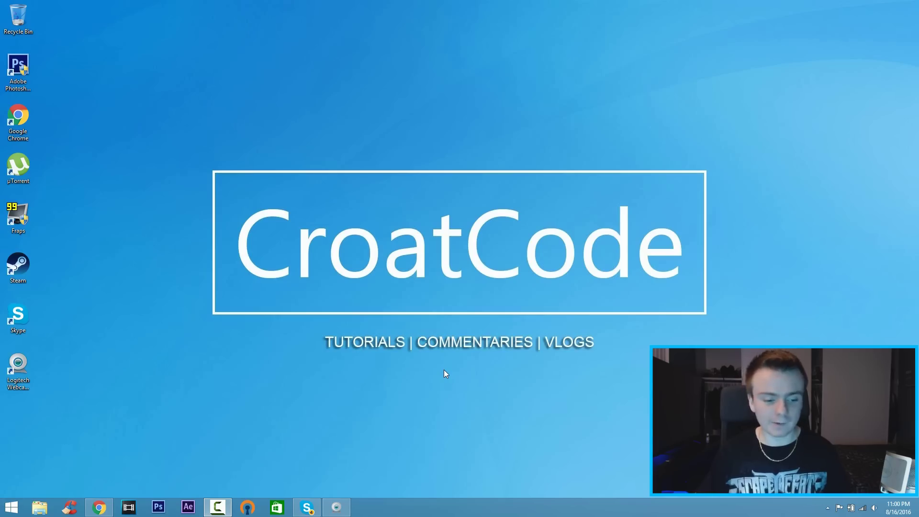
Bring the Clipmaker browser window back up and go to the Community Templates page.
click(102, 507)
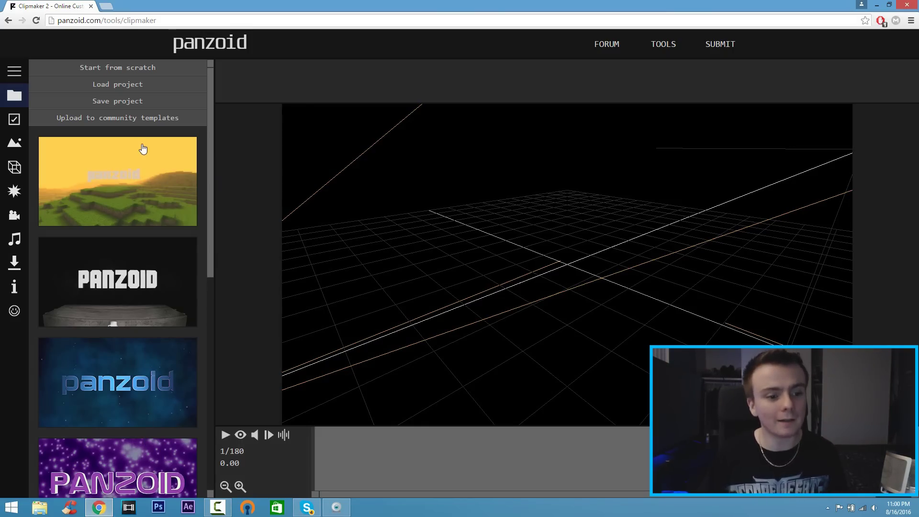
scroll(143, 149, down, 3)
scroll(144, 206, down, 3)
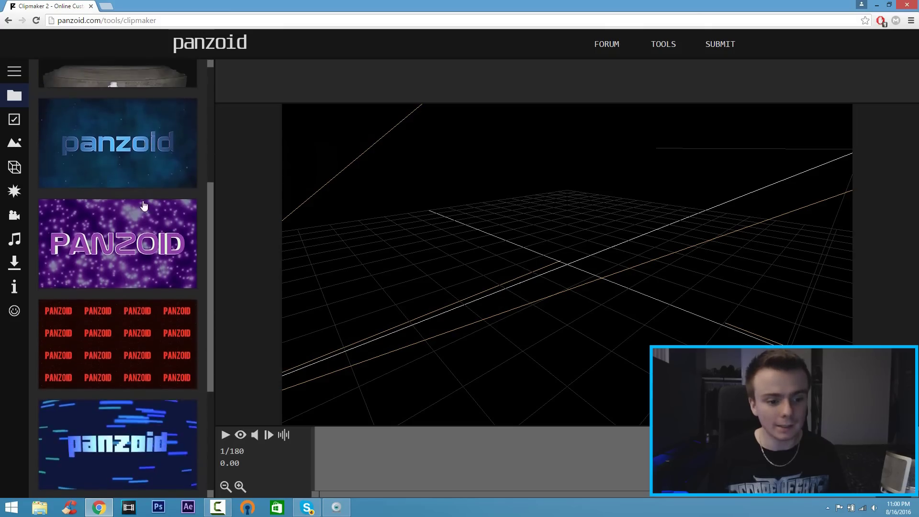
scroll(143, 206, down, 5)
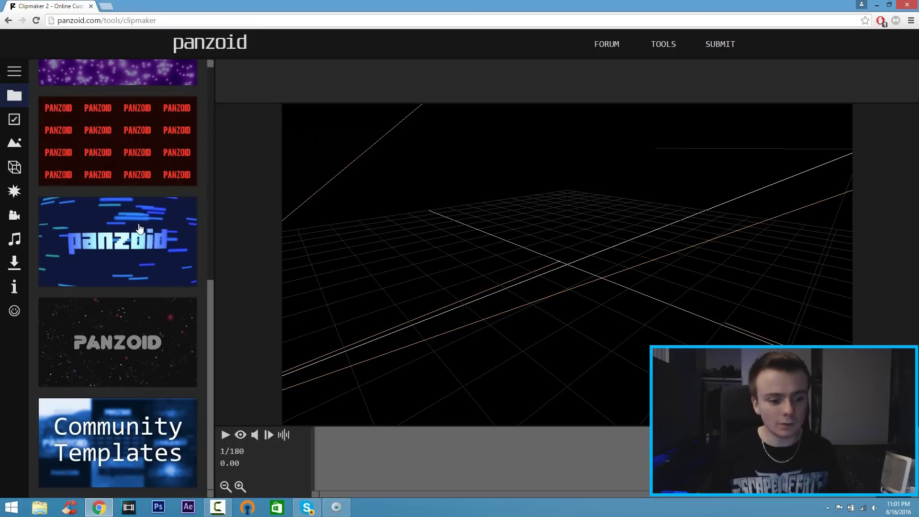
click(117, 459)
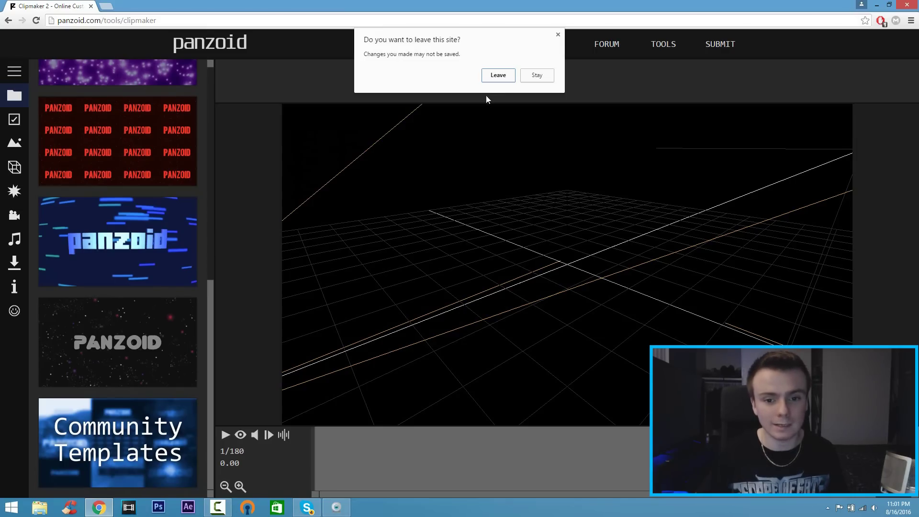
Leave the editor and load the blue 'NAME' Anuar's Intro #7 template from page 2 of popular templates.
click(496, 81)
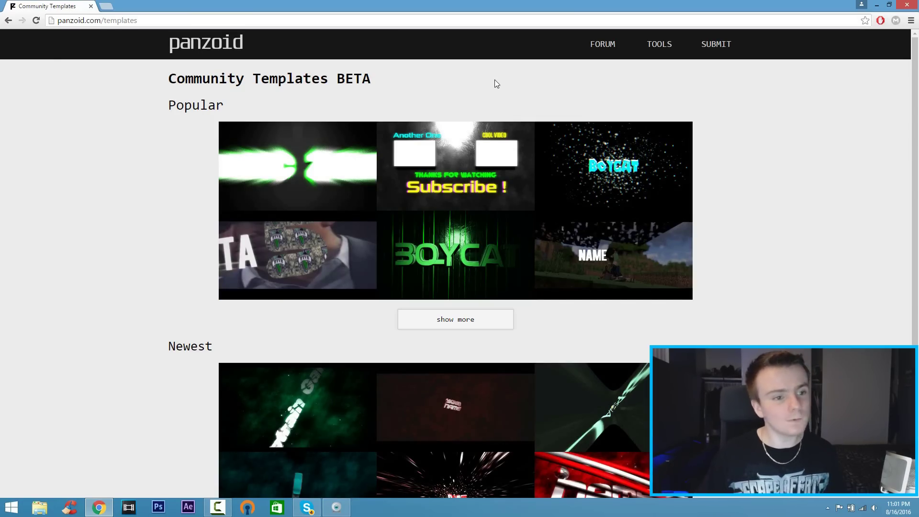
click(455, 323)
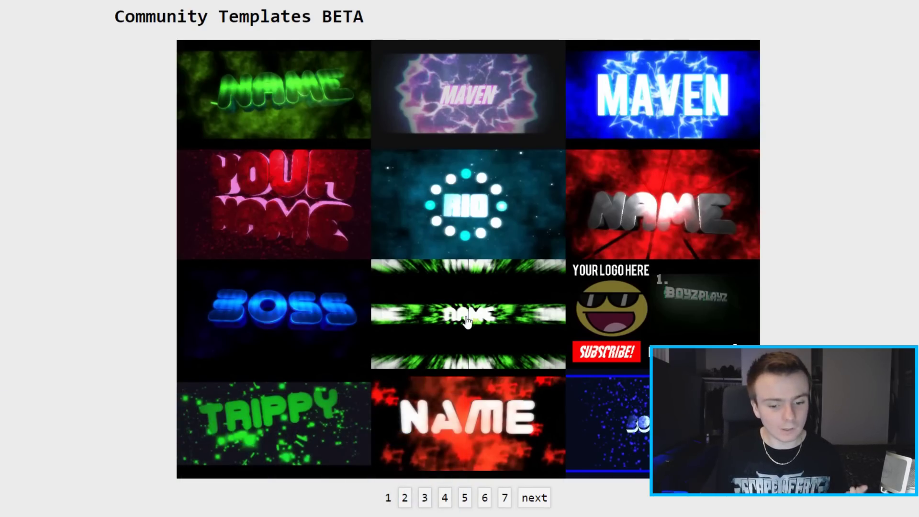
click(405, 499)
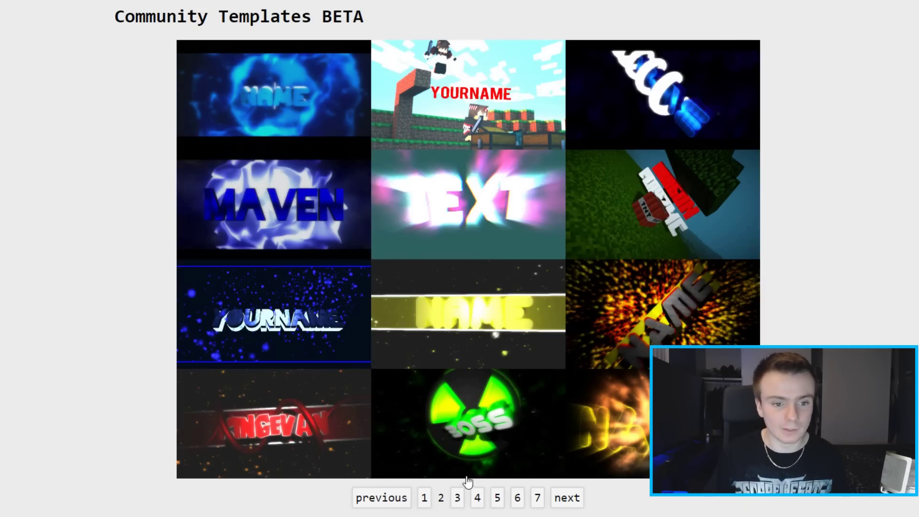
click(282, 106)
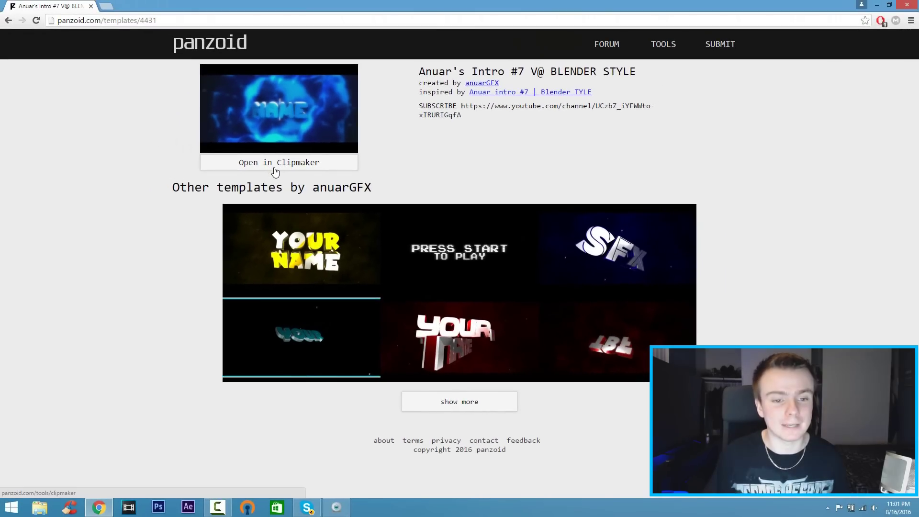
click(275, 168)
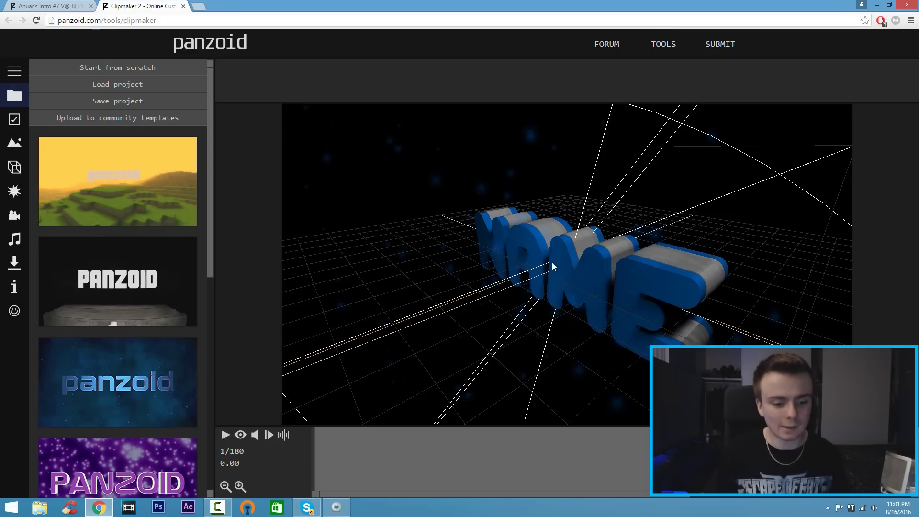
click(241, 436)
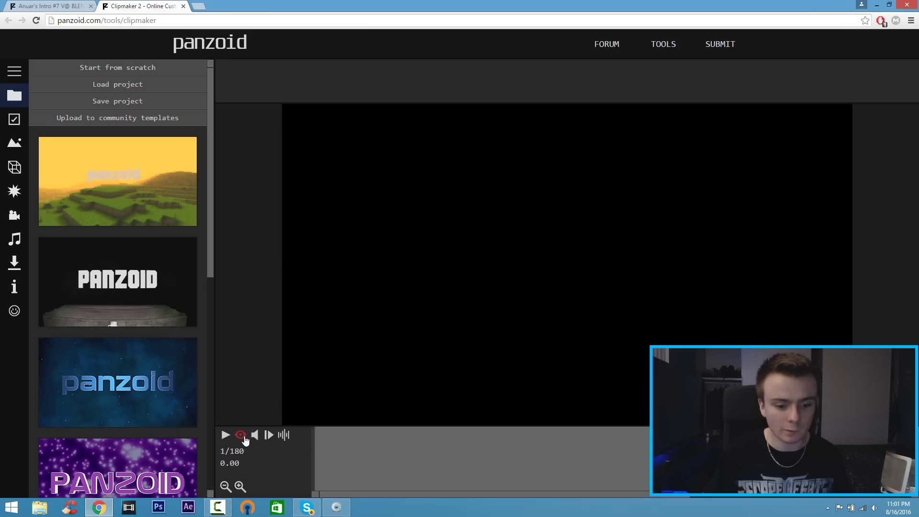
click(225, 436)
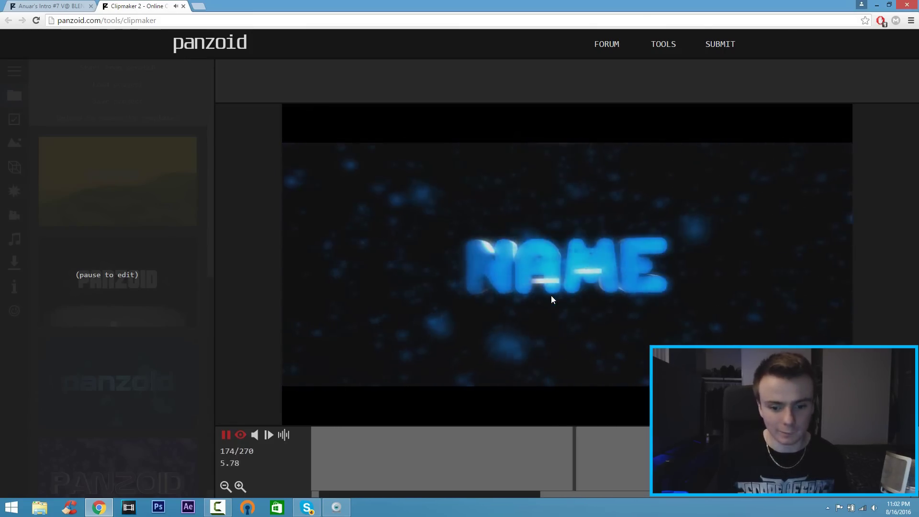
click(226, 435)
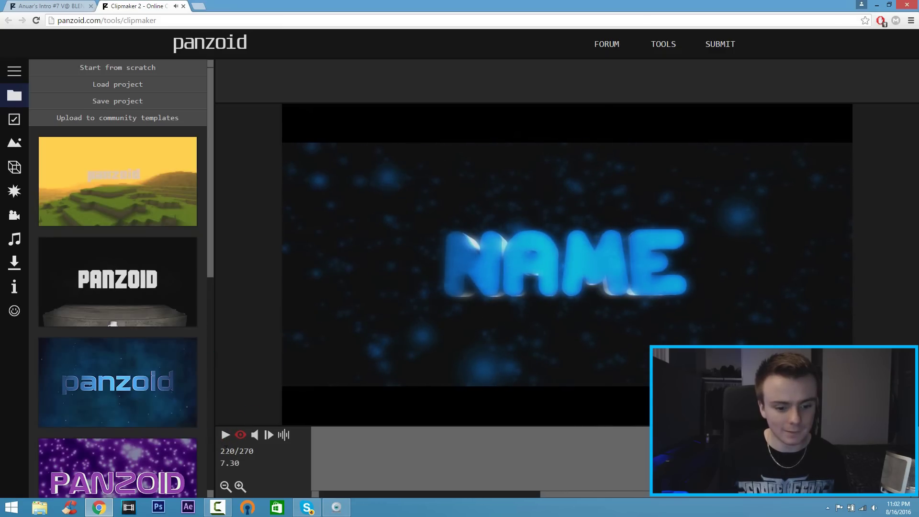
click(242, 437)
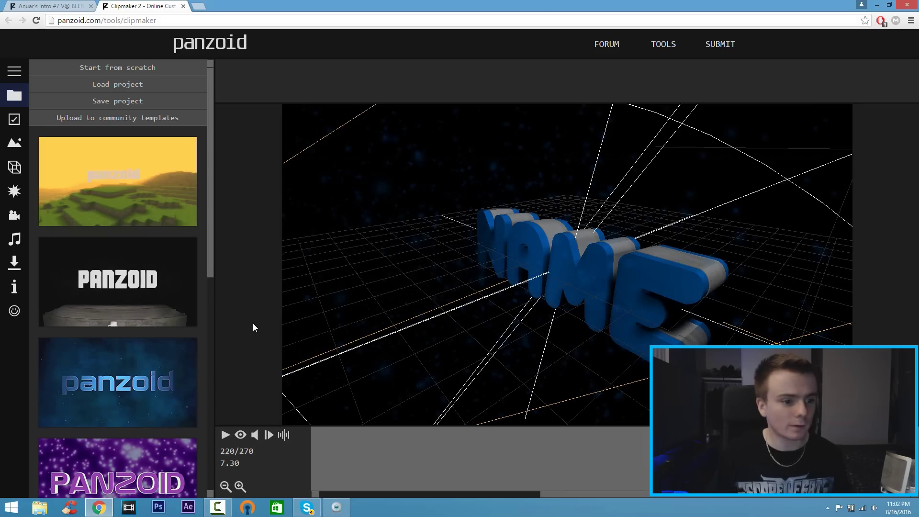
In Basic settings, choose 1920x1080 (1080p) resolution with frame rate 30 and a 9.0-second length.
click(14, 124)
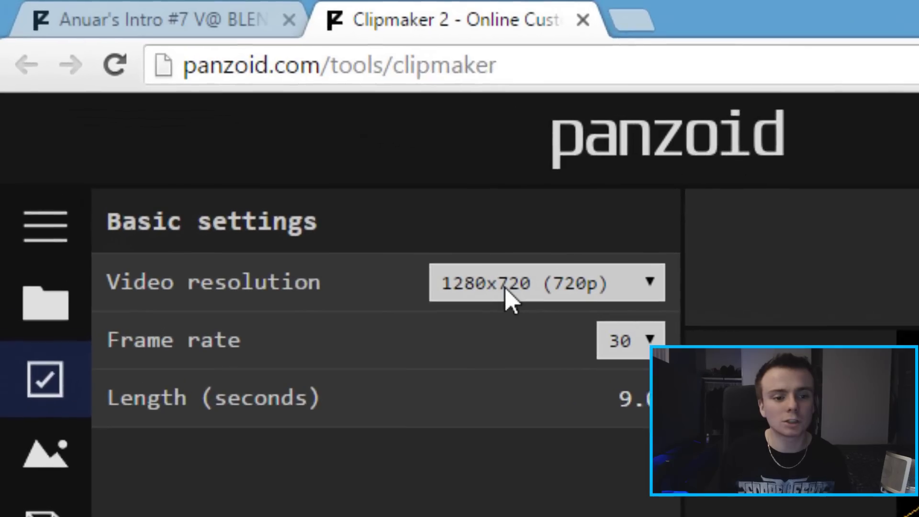
click(527, 302)
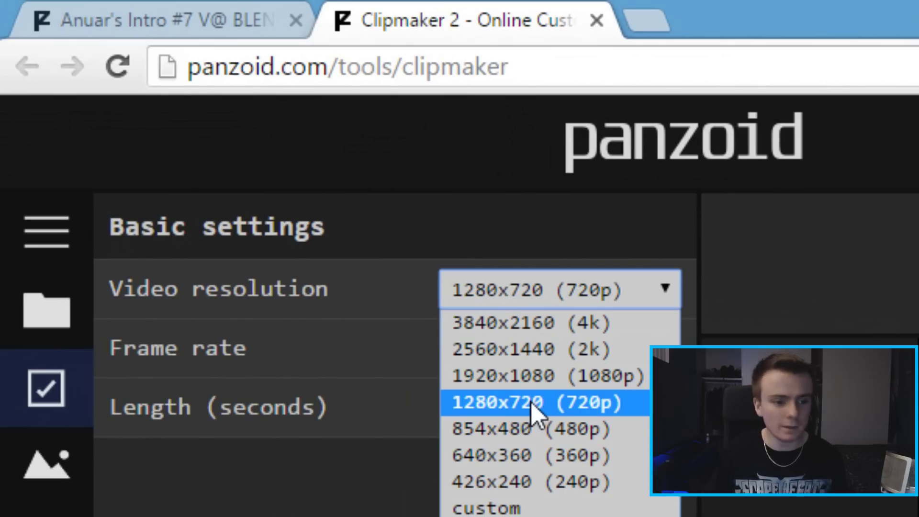
click(554, 377)
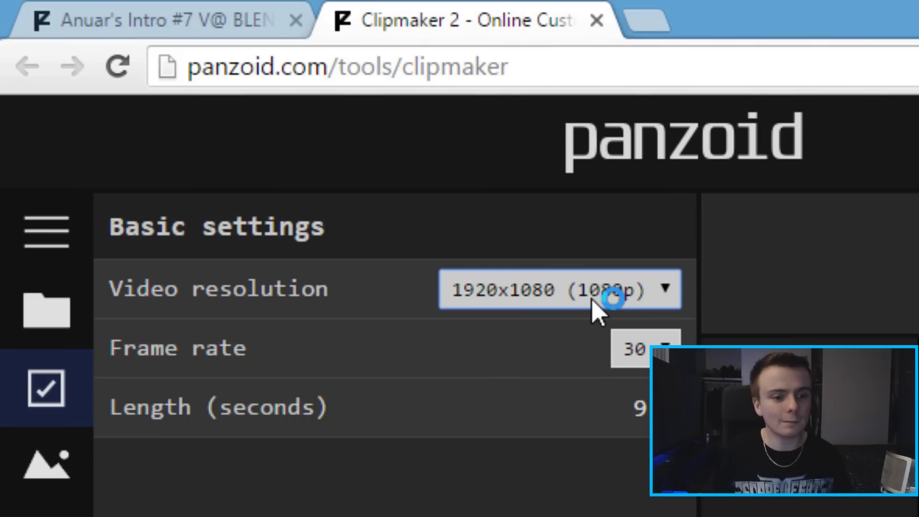
click(639, 348)
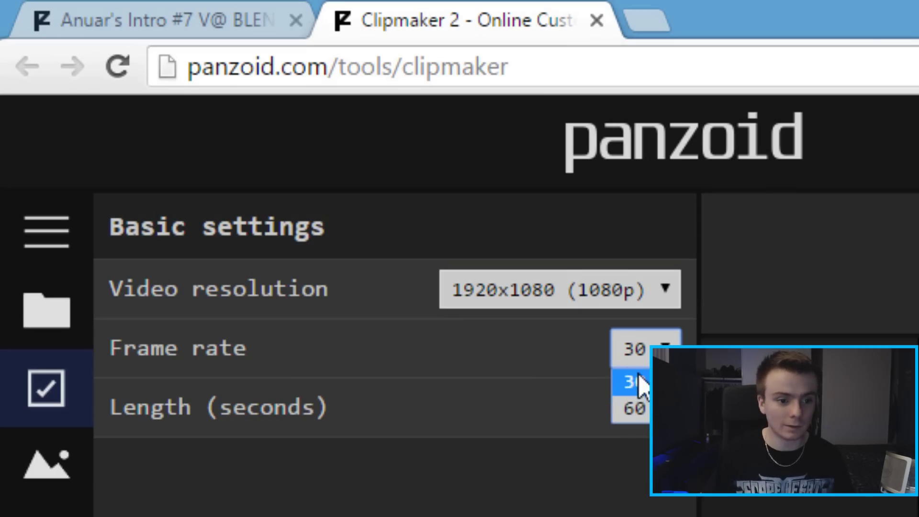
click(638, 388)
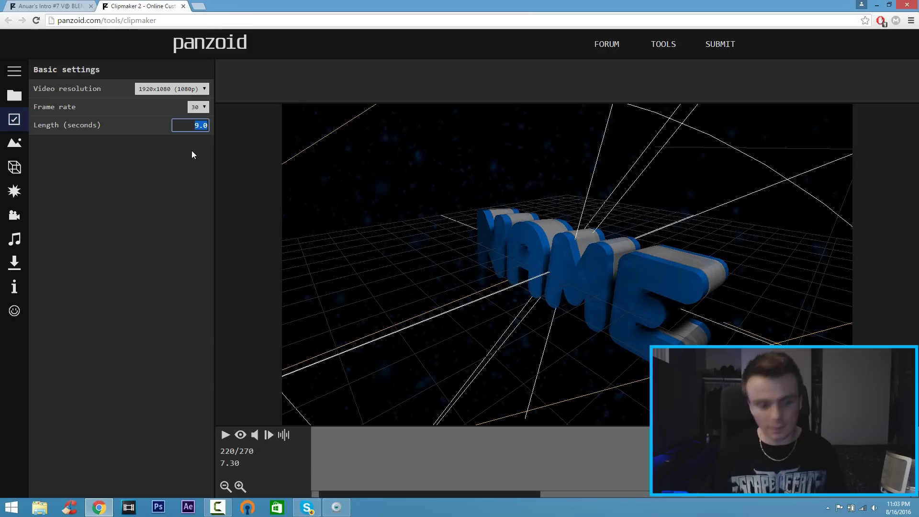
click(194, 154)
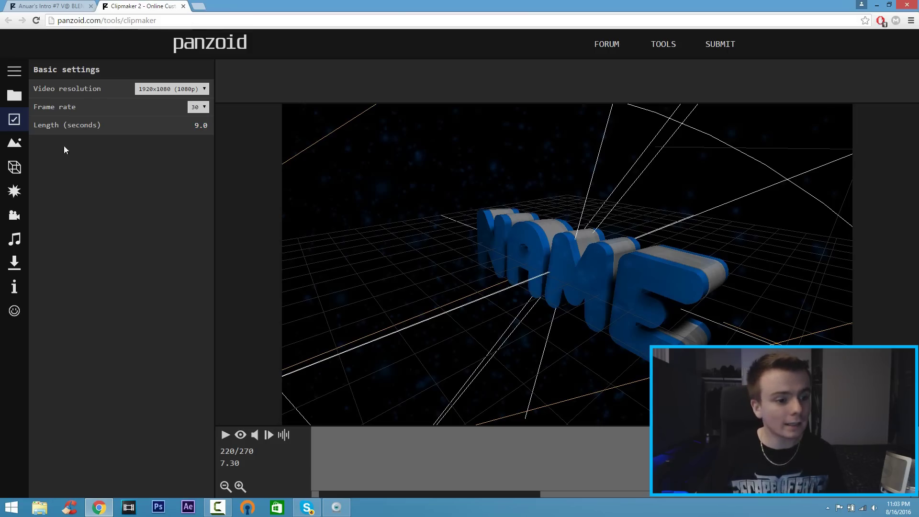
Replace the 3D text object's 'NAME' with 'CROATCODE'.
click(17, 170)
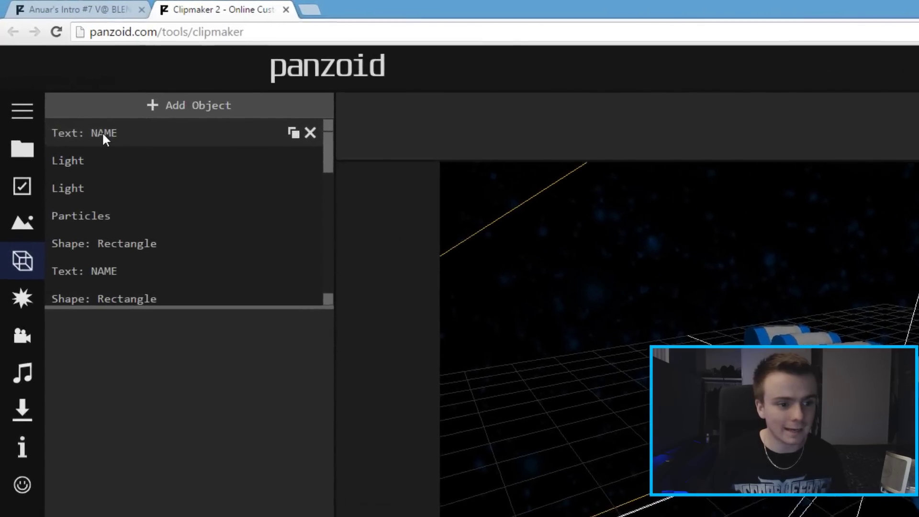
click(65, 85)
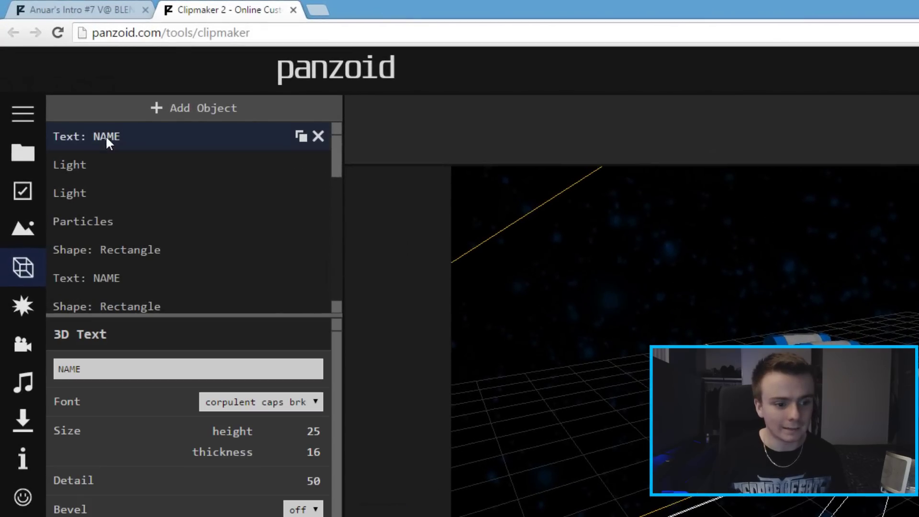
drag(90, 368, 59, 372)
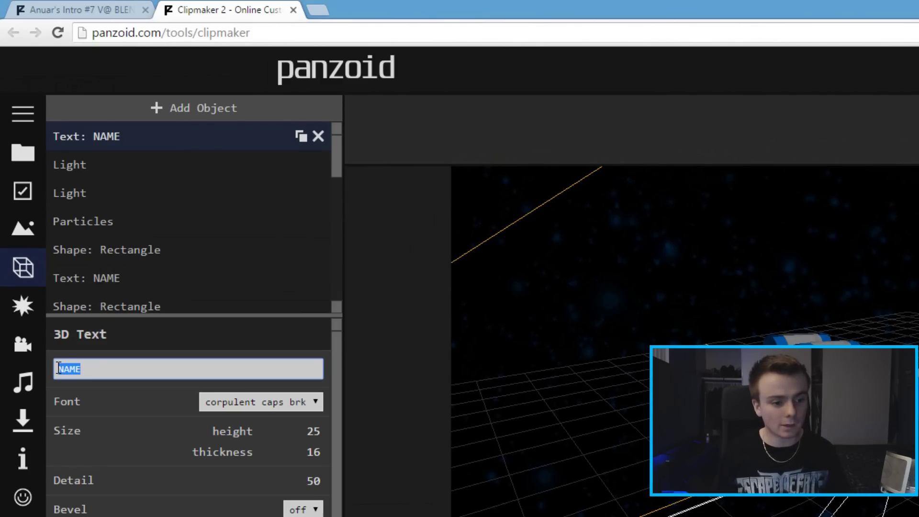
text(CROATCODE)
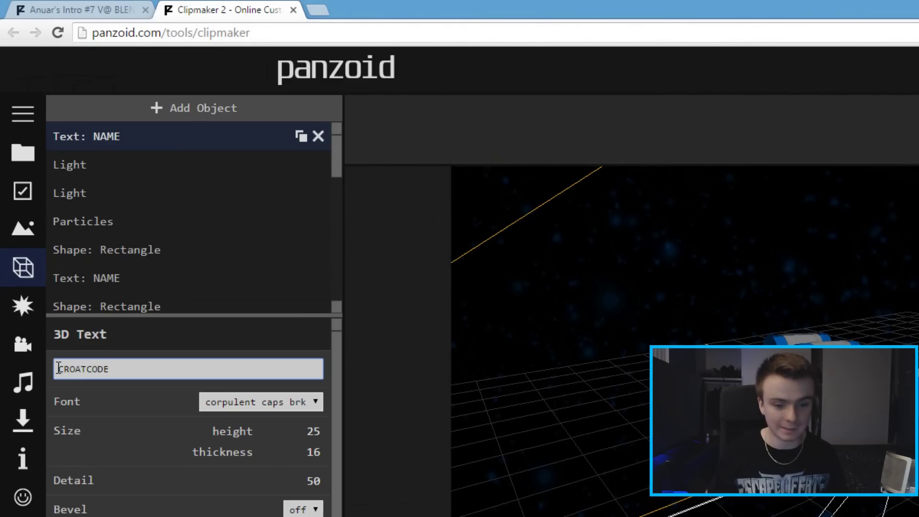
key(Return)
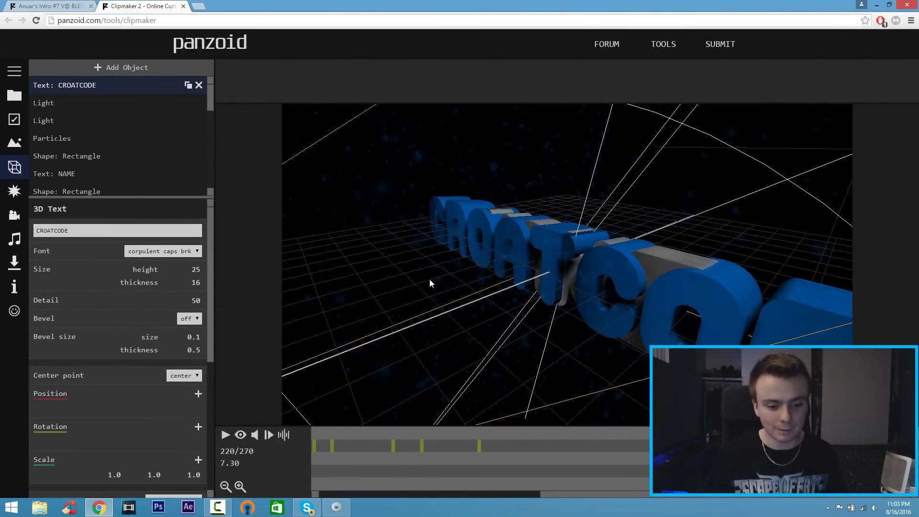
Mute audio, play the render preview, pause at frame 184, then return to the editable scene.
click(255, 435)
click(241, 435)
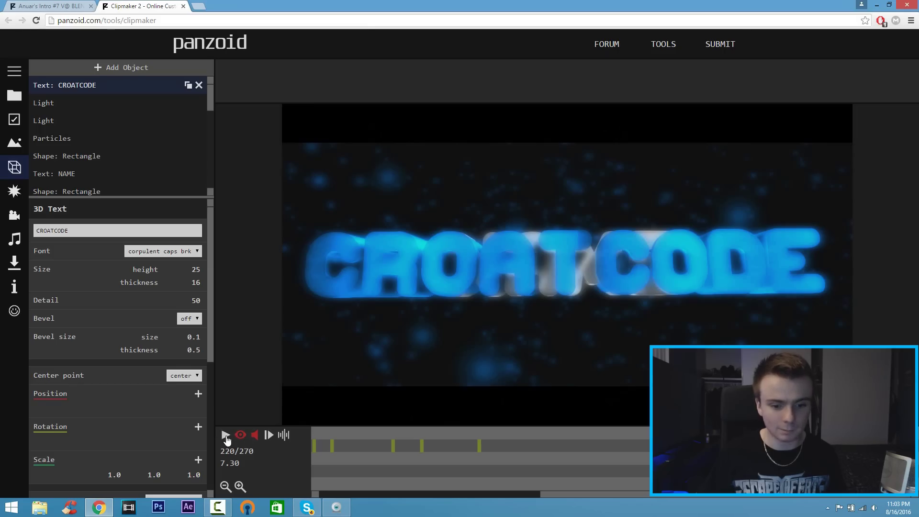
click(226, 437)
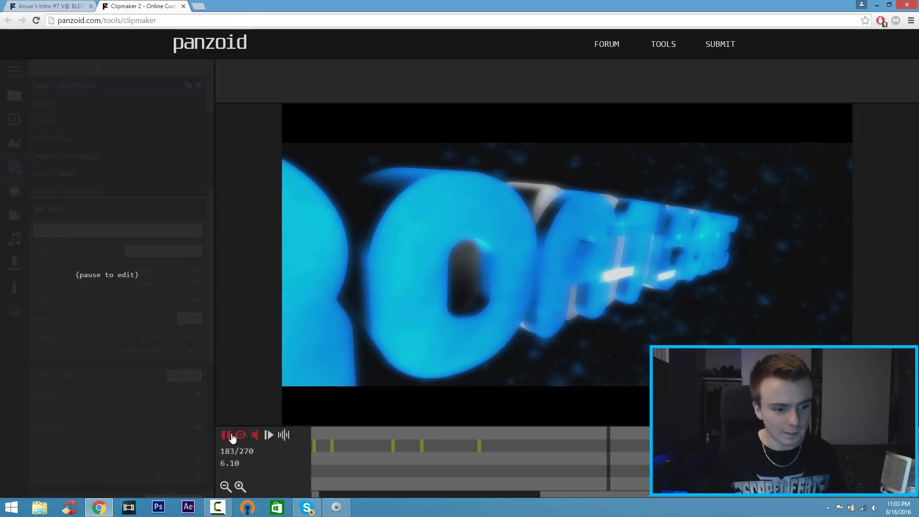
click(226, 434)
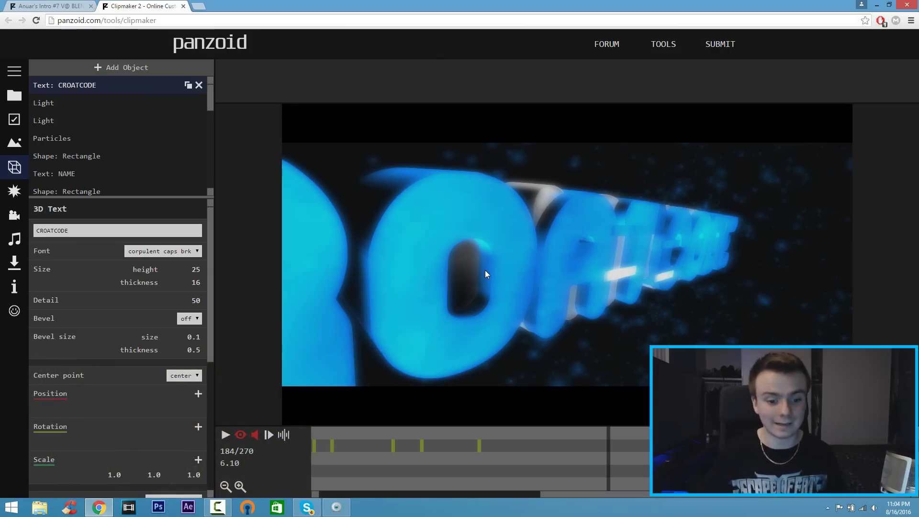
click(241, 435)
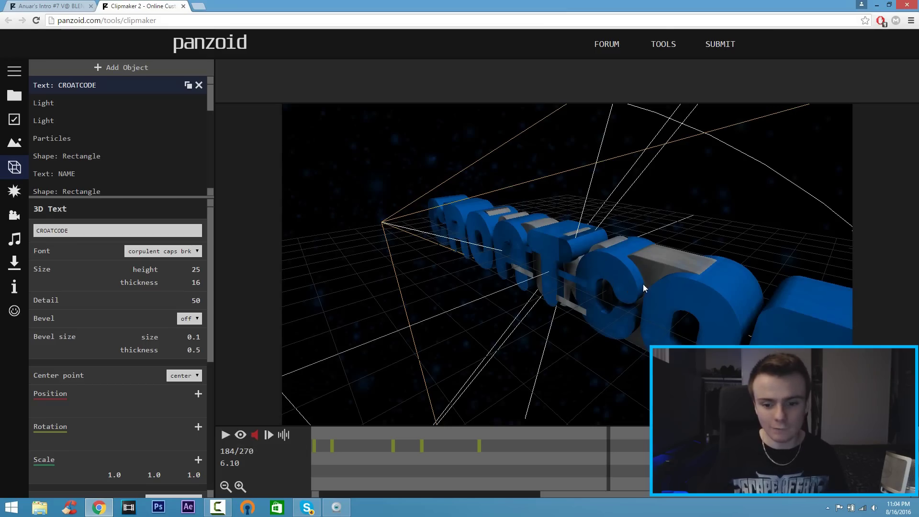
Apply the mp-bg picture as the CROATCODE text texture, then bring up the audio track settings.
scroll(640, 283, up, 3)
drag(637, 283, 621, 240)
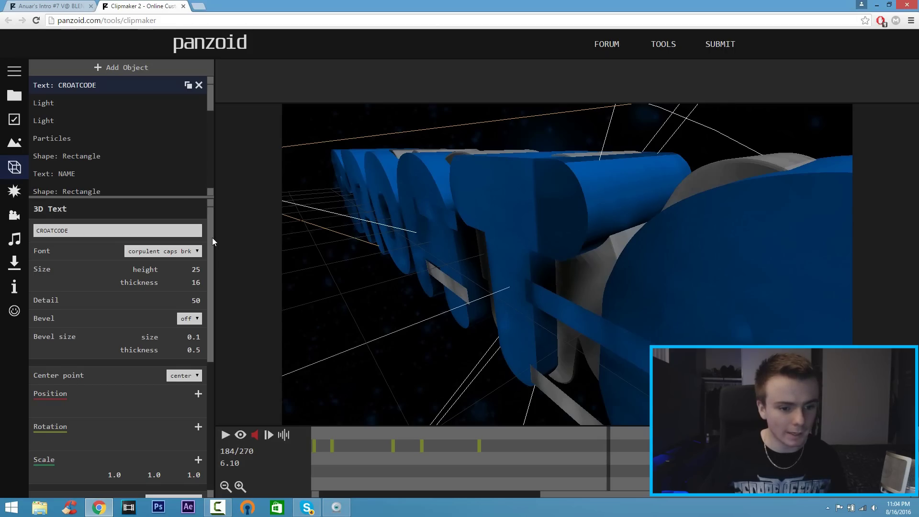
drag(211, 238, 211, 252)
scroll(168, 268, down, 5)
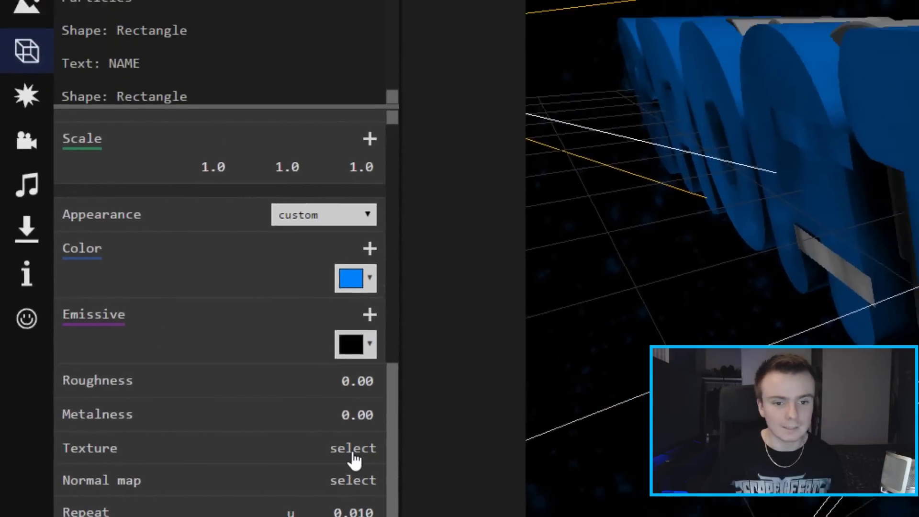
click(407, 334)
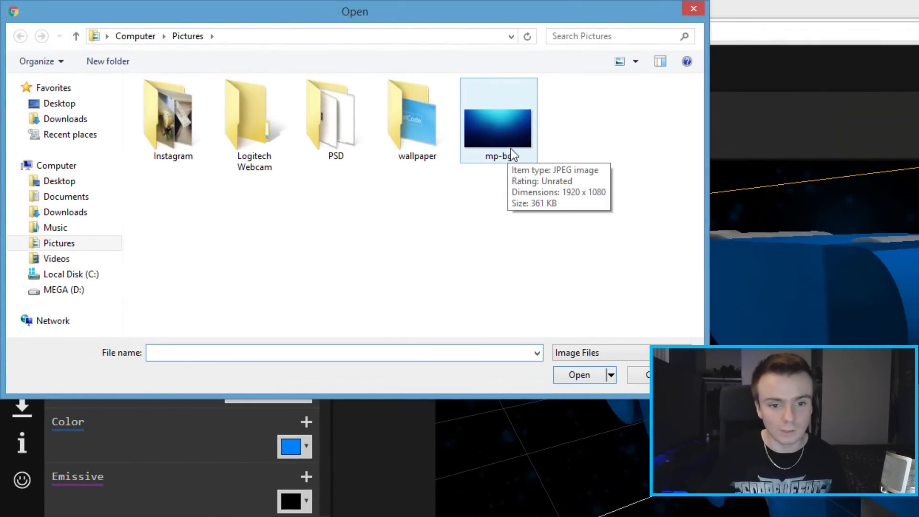
click(499, 131)
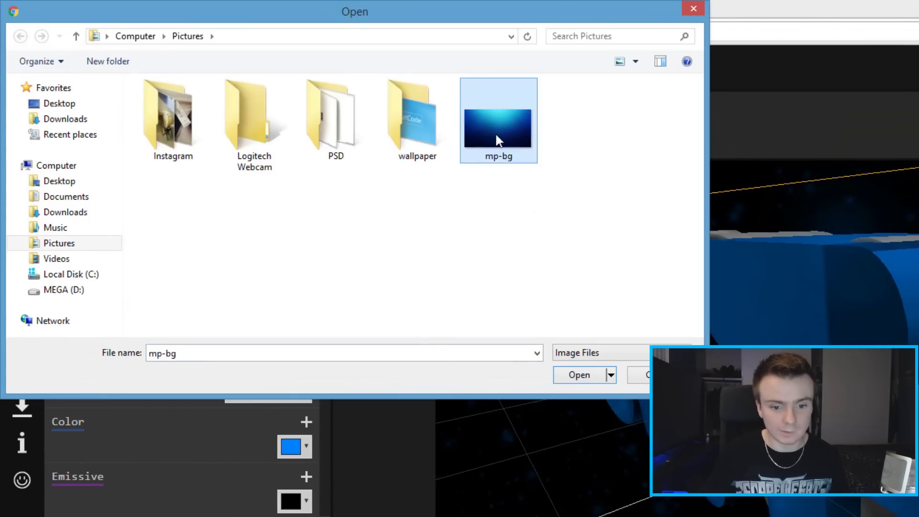
click(571, 375)
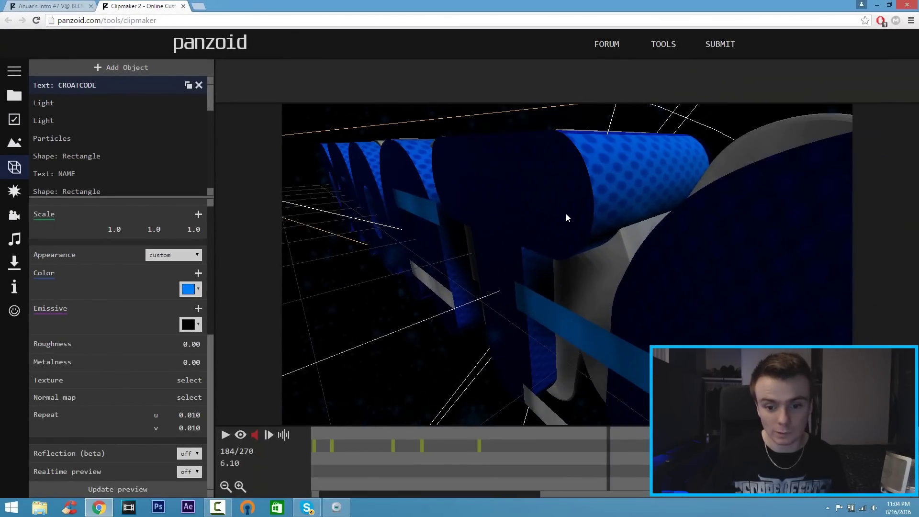
scroll(570, 230, down, 8)
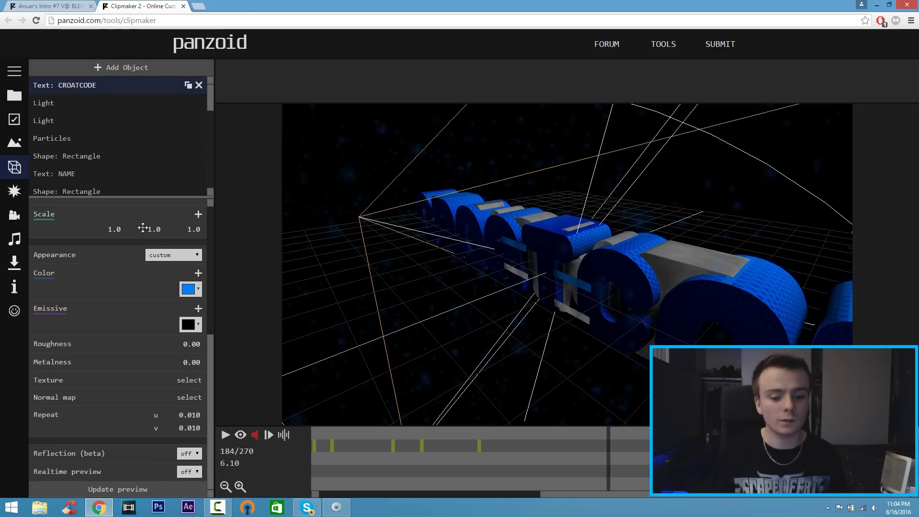
click(24, 245)
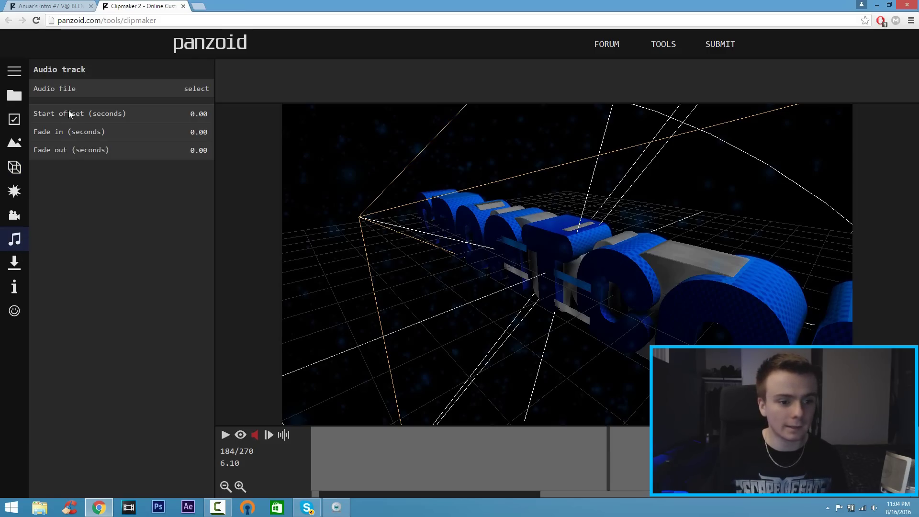
Browse the Music folder for an audio file but cancel, leaving the intro without audio.
click(194, 89)
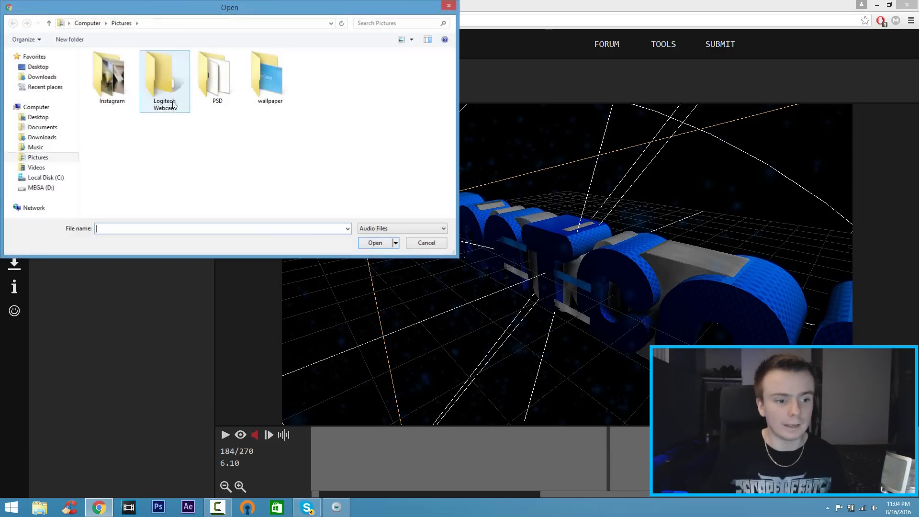
click(54, 150)
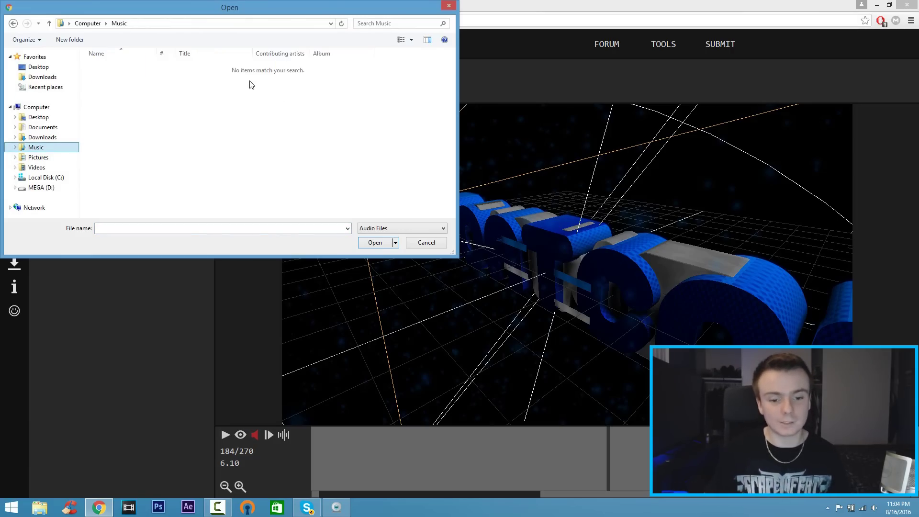
click(427, 243)
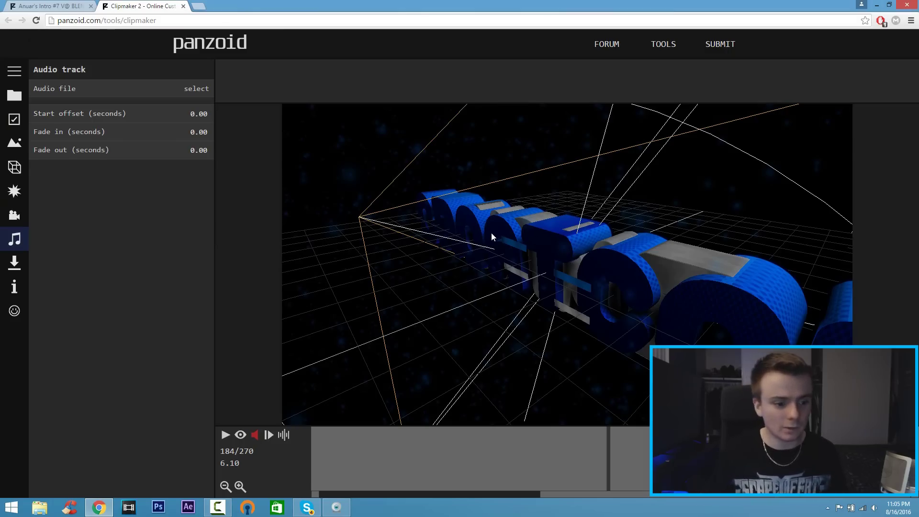
Render the intro in best quality mode, download it as clipmaker (2).mp4 and open it.
click(17, 269)
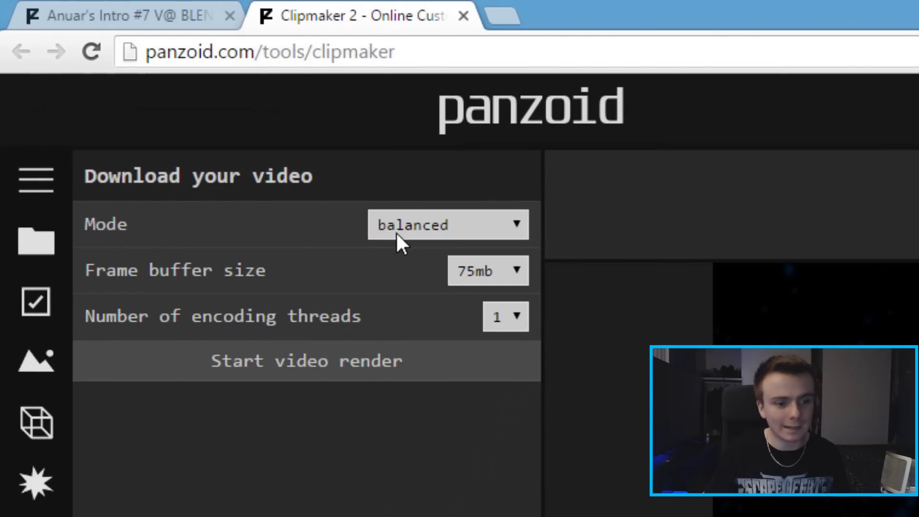
click(398, 235)
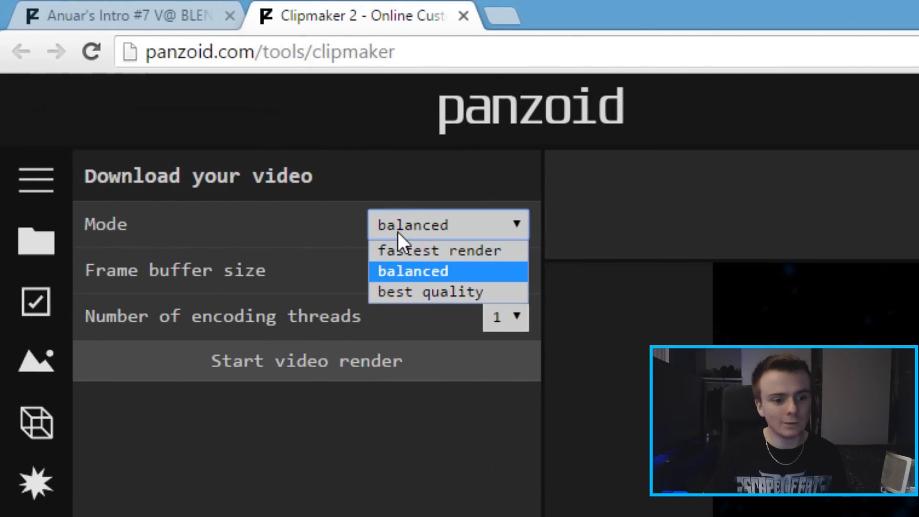
click(401, 292)
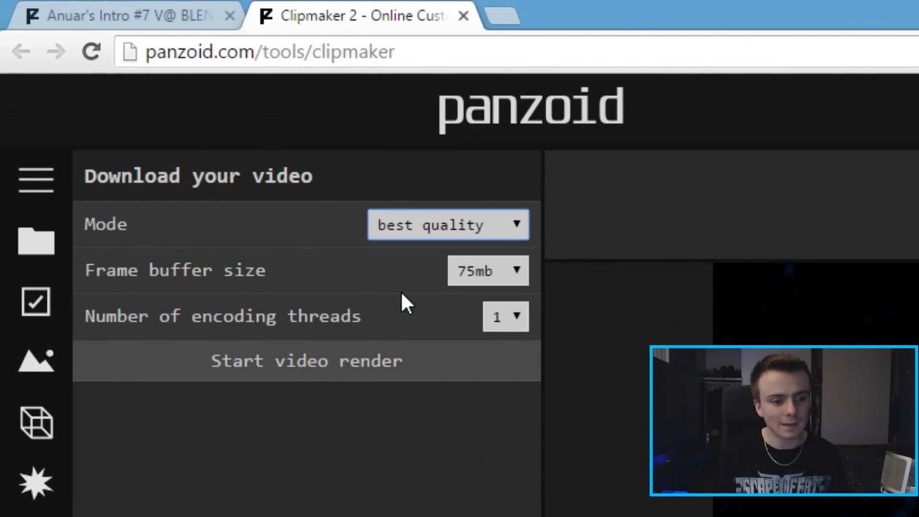
click(341, 372)
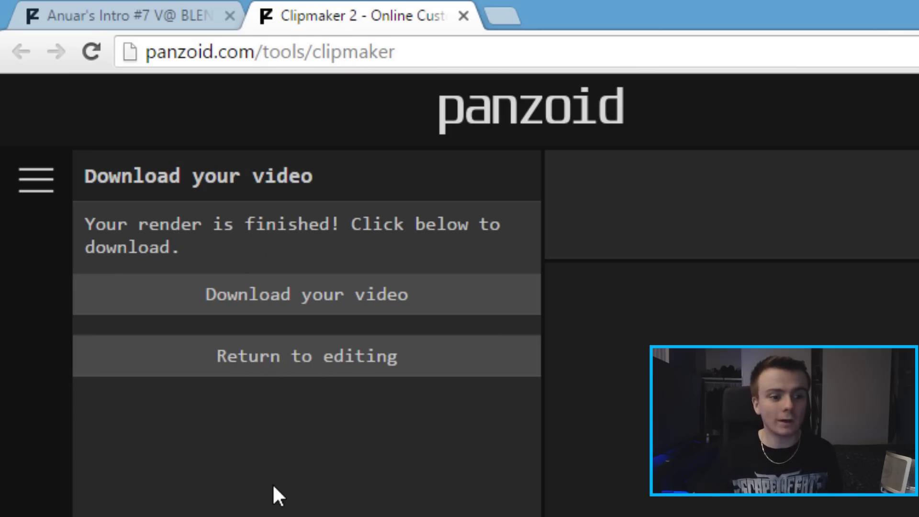
click(330, 300)
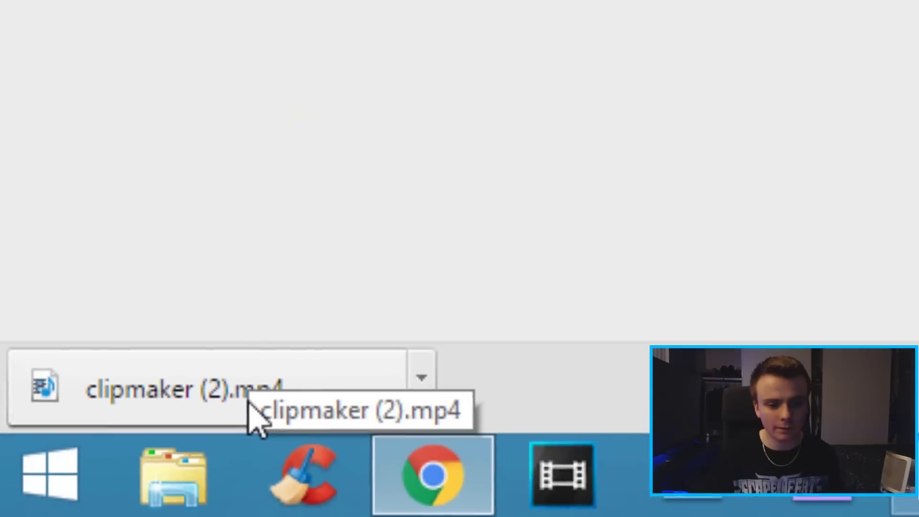
click(374, 342)
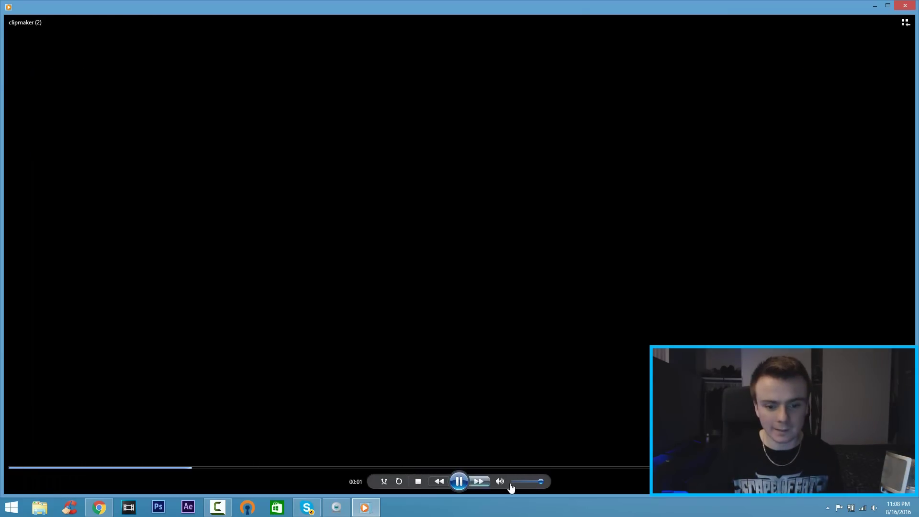
Lower the volume while the CROATCODE intro plays, then close Windows Media Player.
click(516, 481)
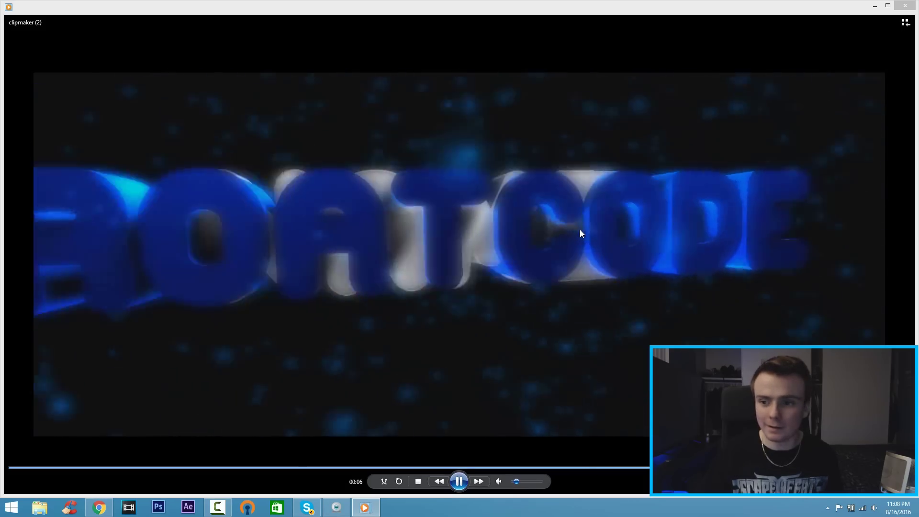
click(905, 6)
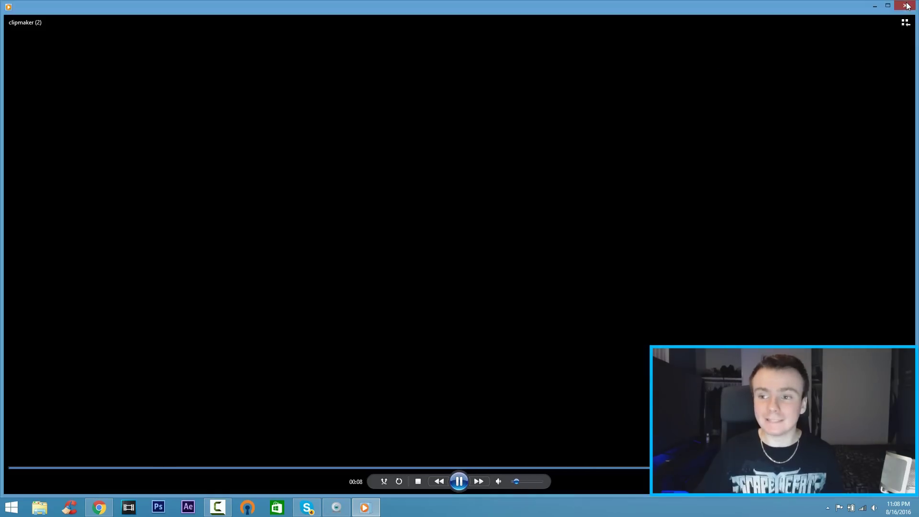
Minimize Chrome to reveal the CroatCode desktop.
click(877, 5)
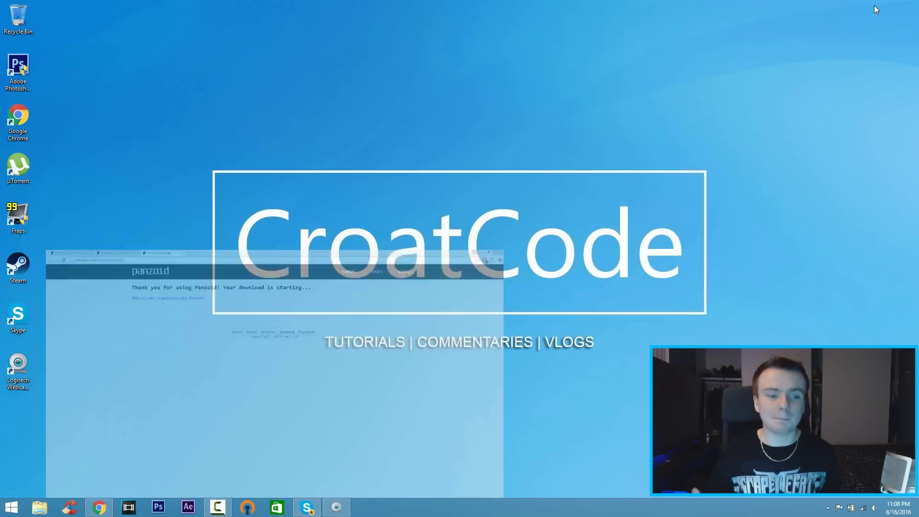